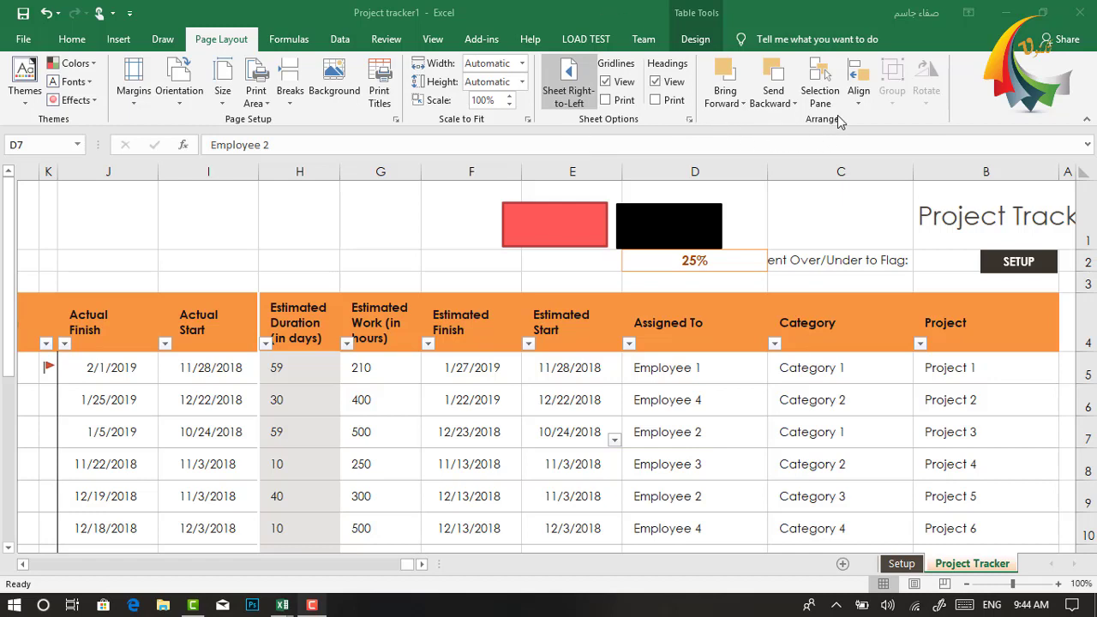
# Place the red rectangle over the black one in column D and send it backward behind it.
pyautogui.click(676, 226)
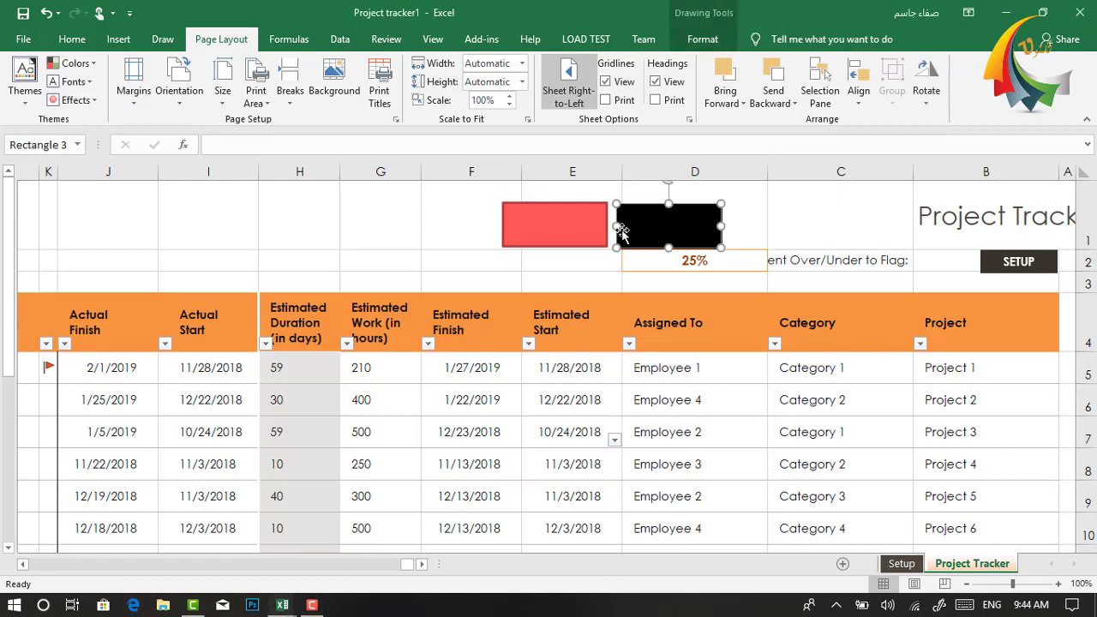
pyautogui.click(554, 229)
pyautogui.click(662, 221)
pyautogui.click(571, 224)
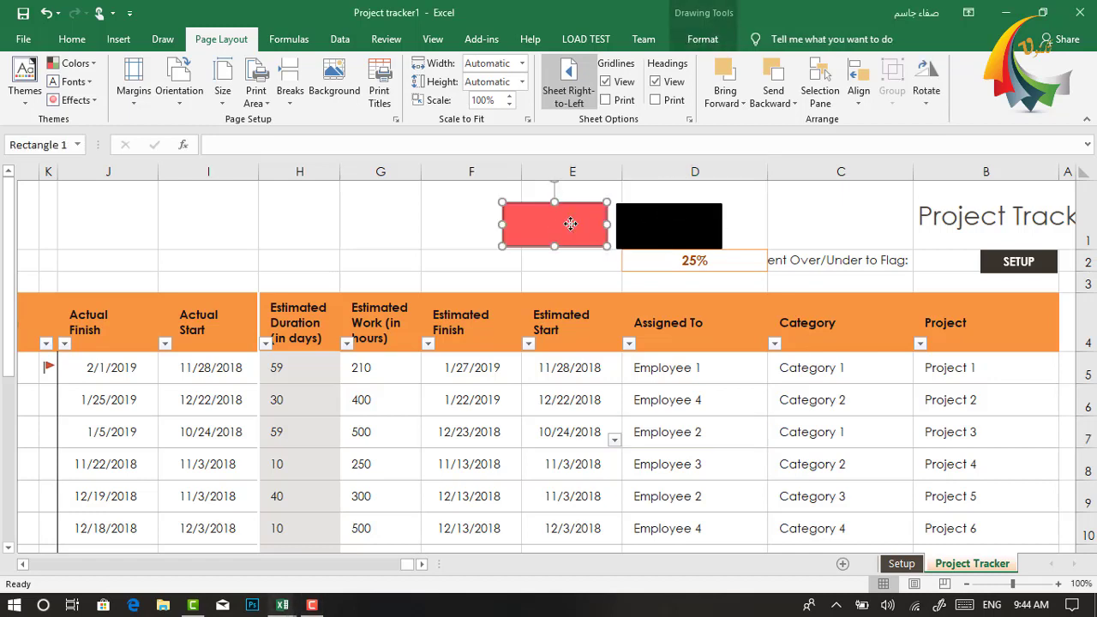
pyautogui.click(665, 220)
pyautogui.moveTo(546, 229); pyautogui.dragTo(658, 227)
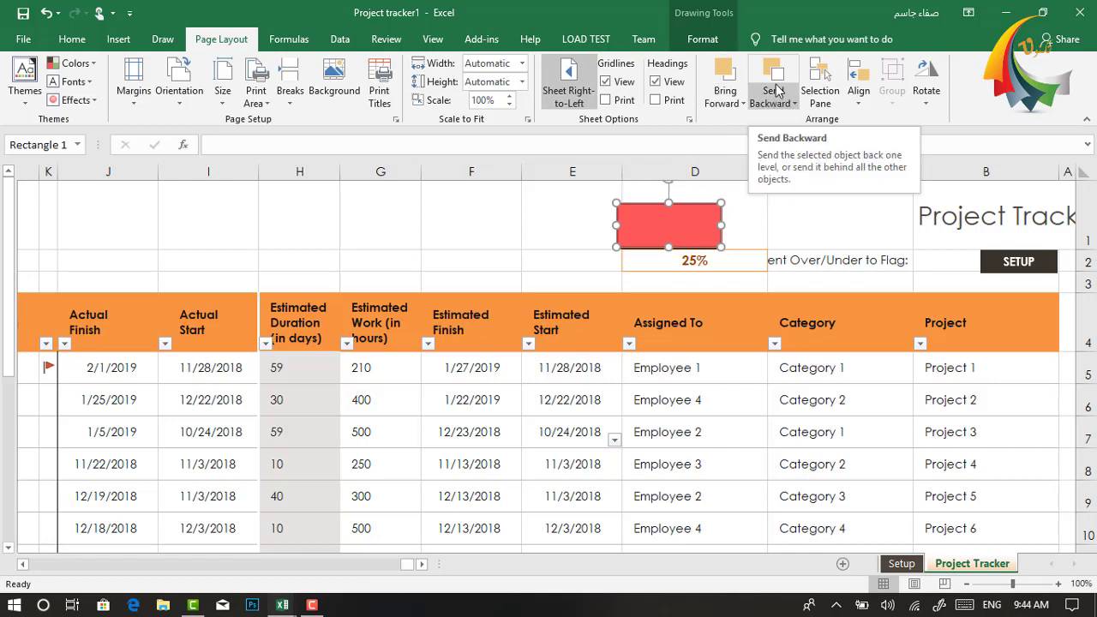
pyautogui.click(776, 94)
pyautogui.click(780, 124)
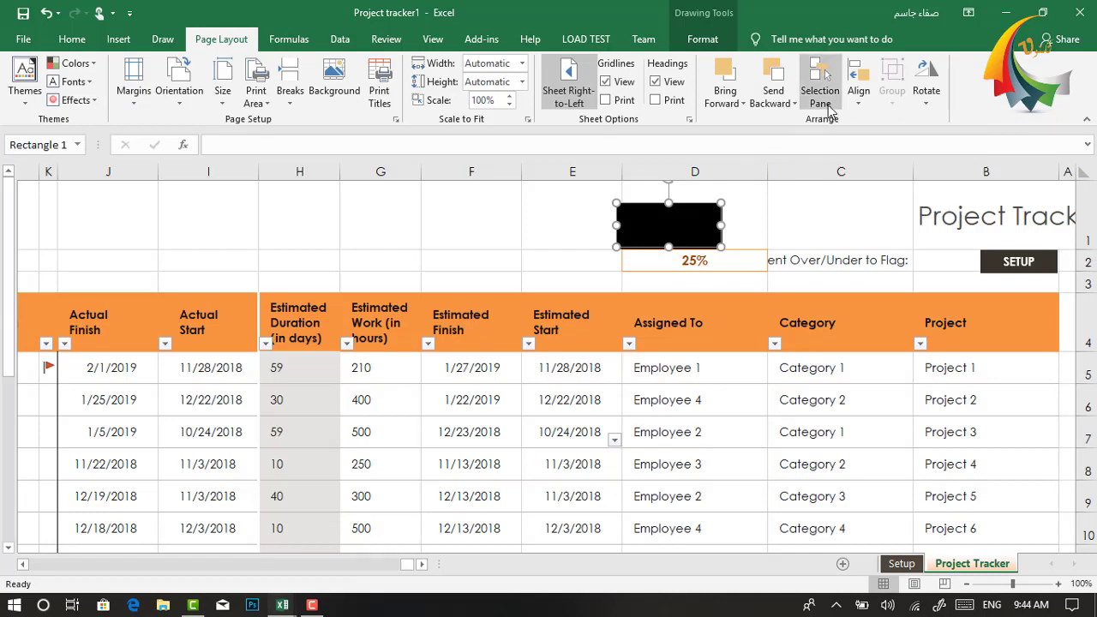
pyautogui.click(825, 107)
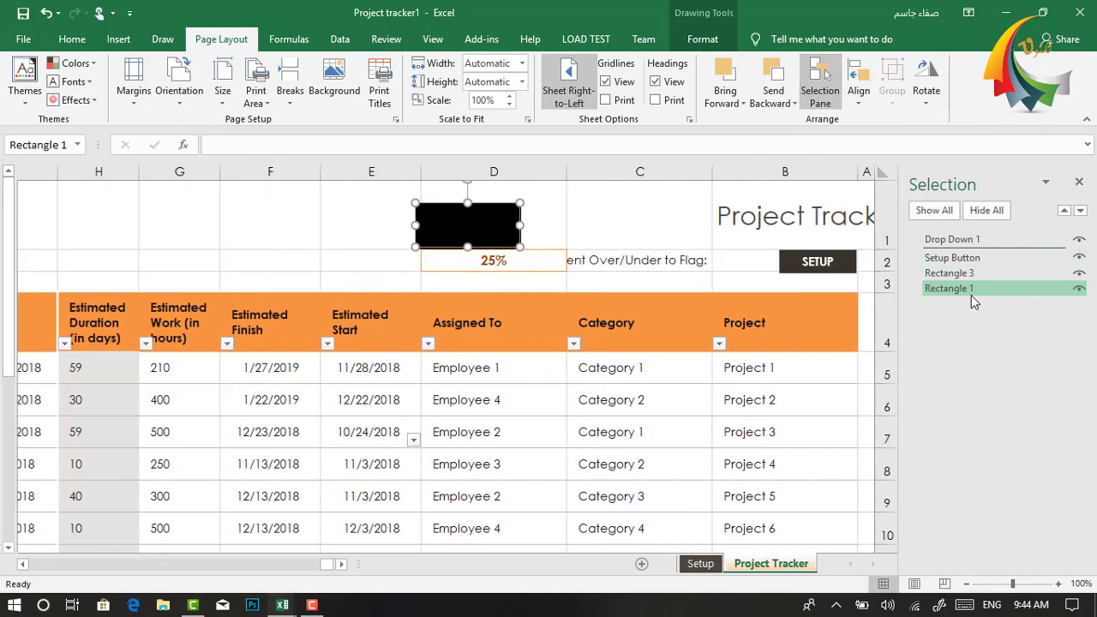
pyautogui.click(967, 257)
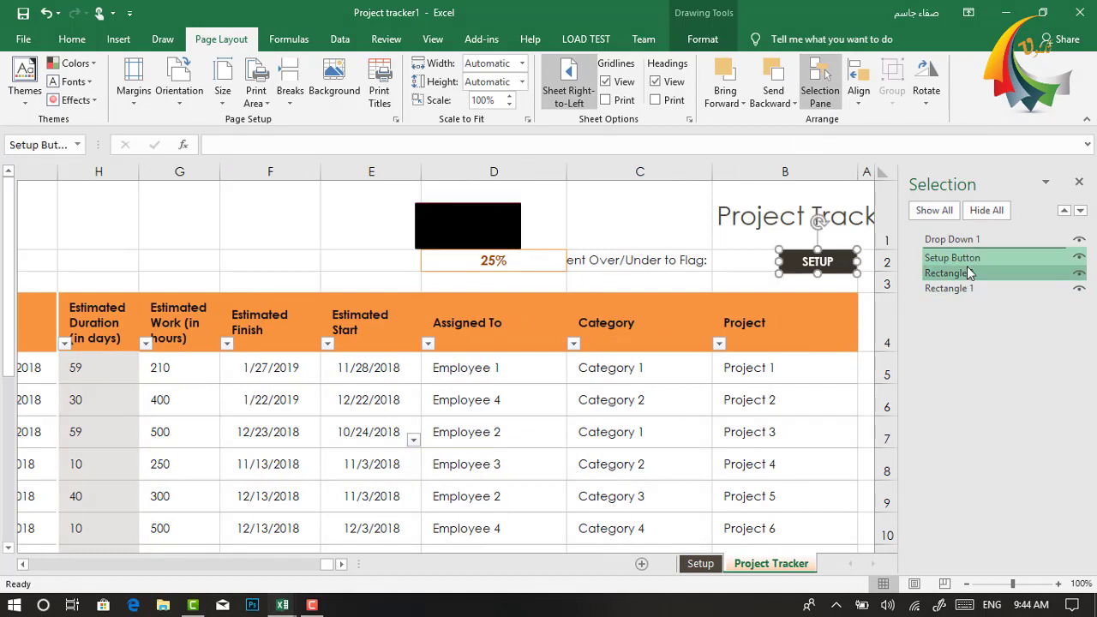
pyautogui.click(966, 273)
pyautogui.click(967, 261)
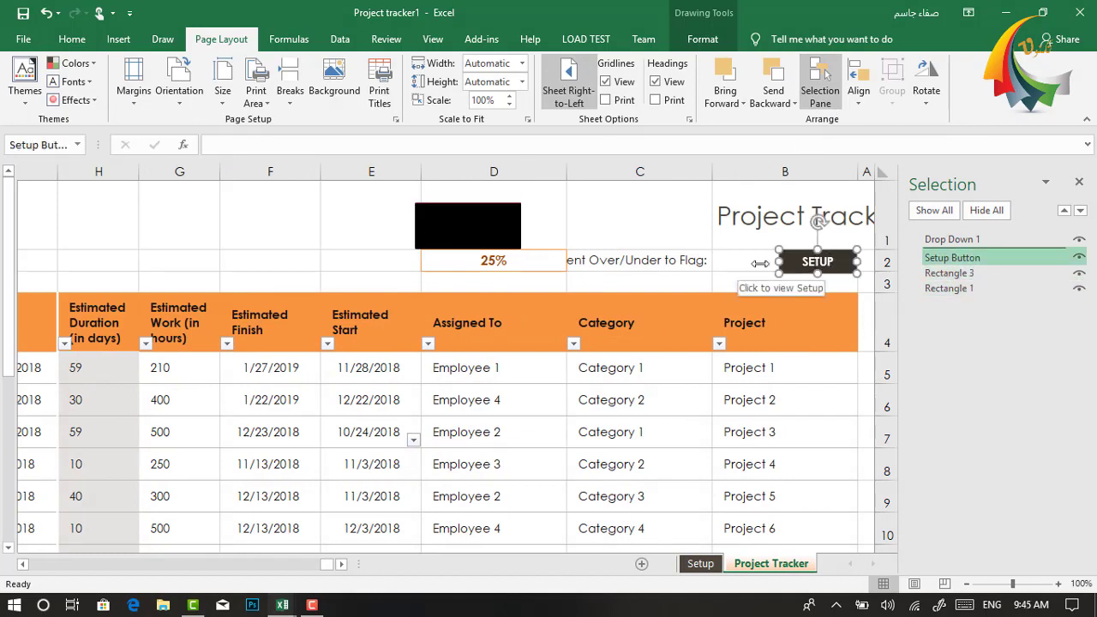
pyautogui.click(995, 273)
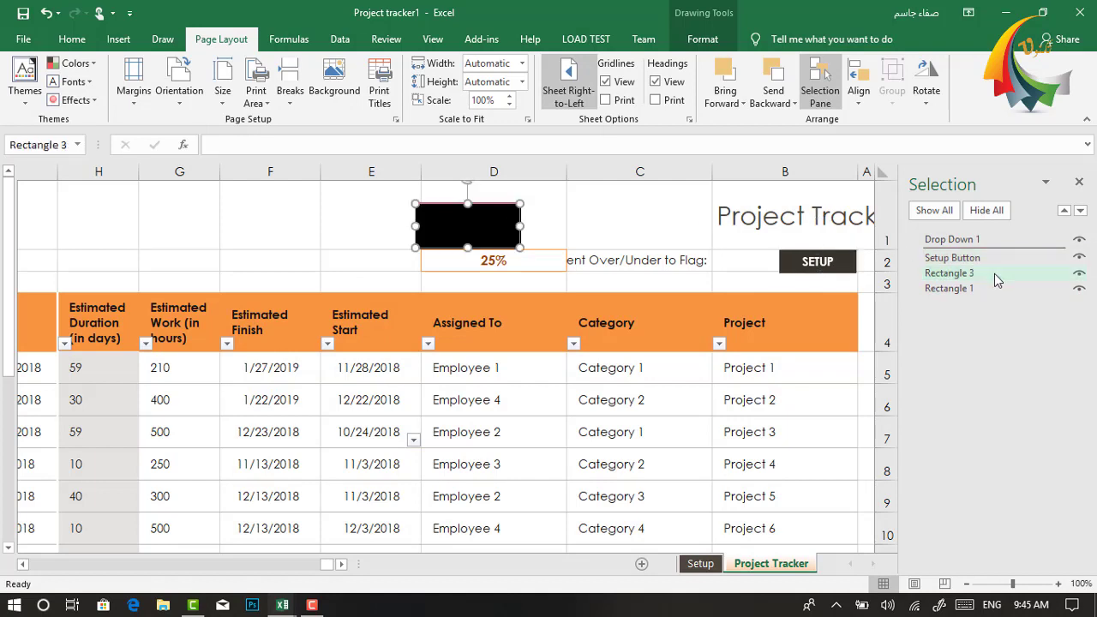
pyautogui.click(981, 289)
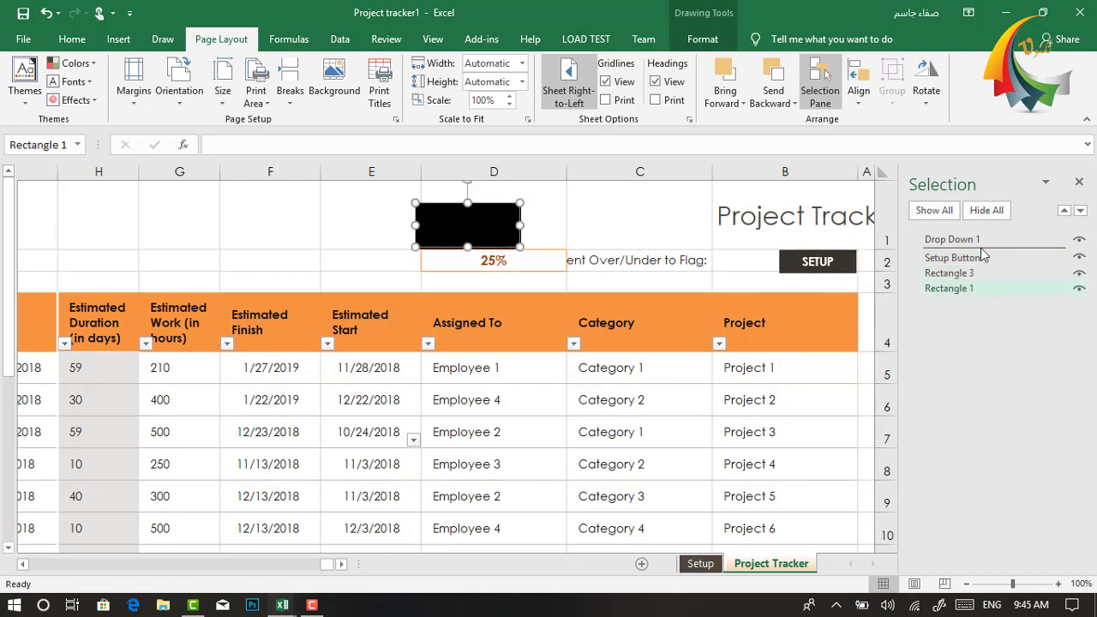
pyautogui.click(1080, 183)
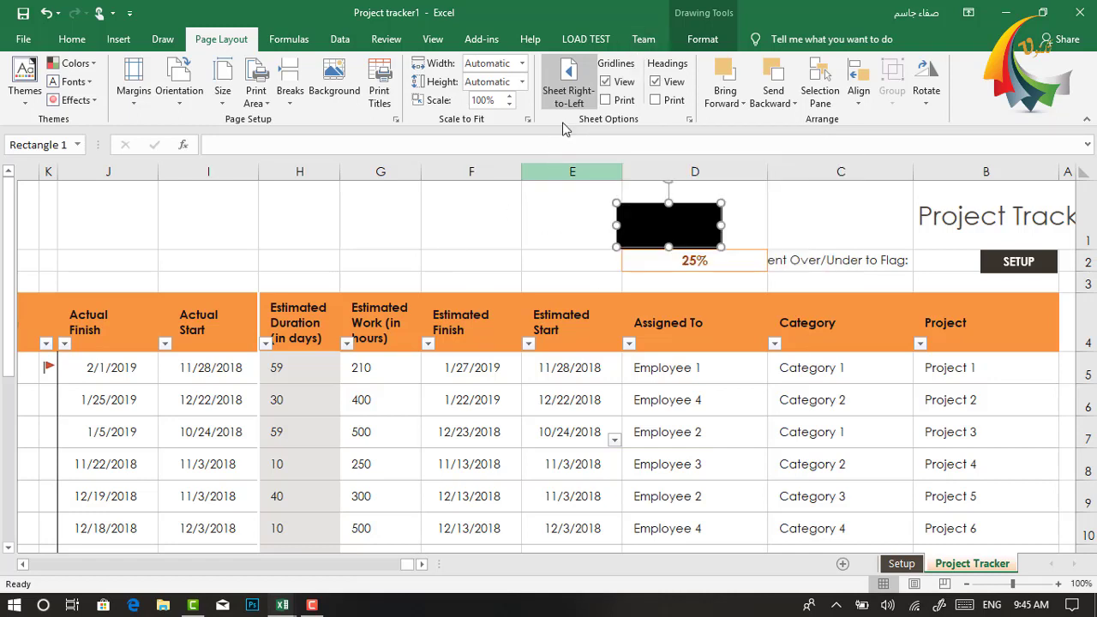
pyautogui.click(606, 82)
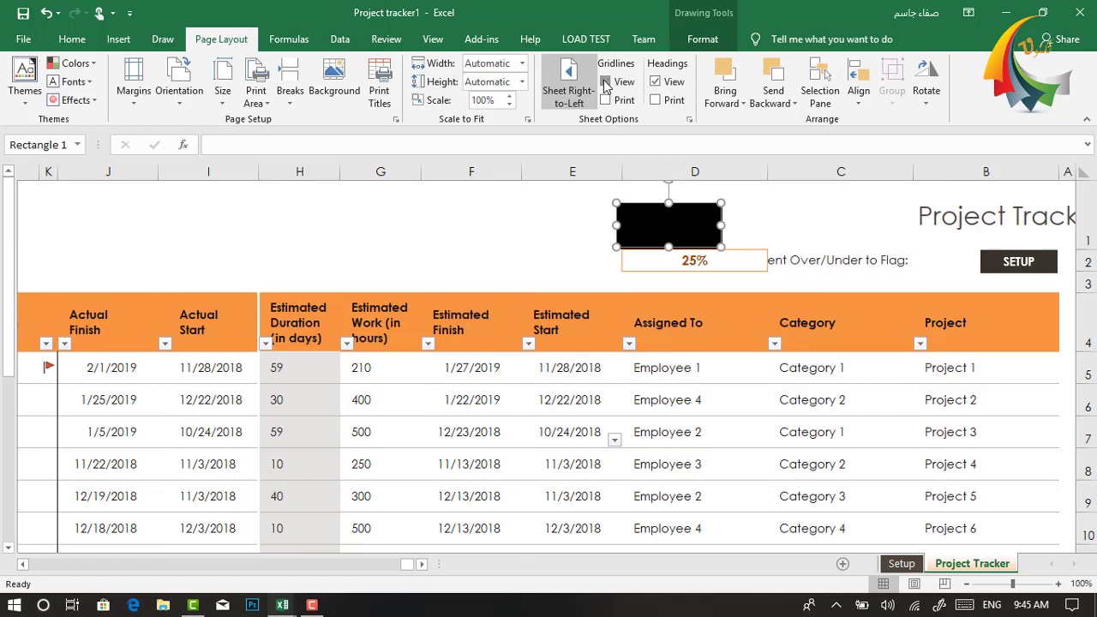
pyautogui.click(606, 82)
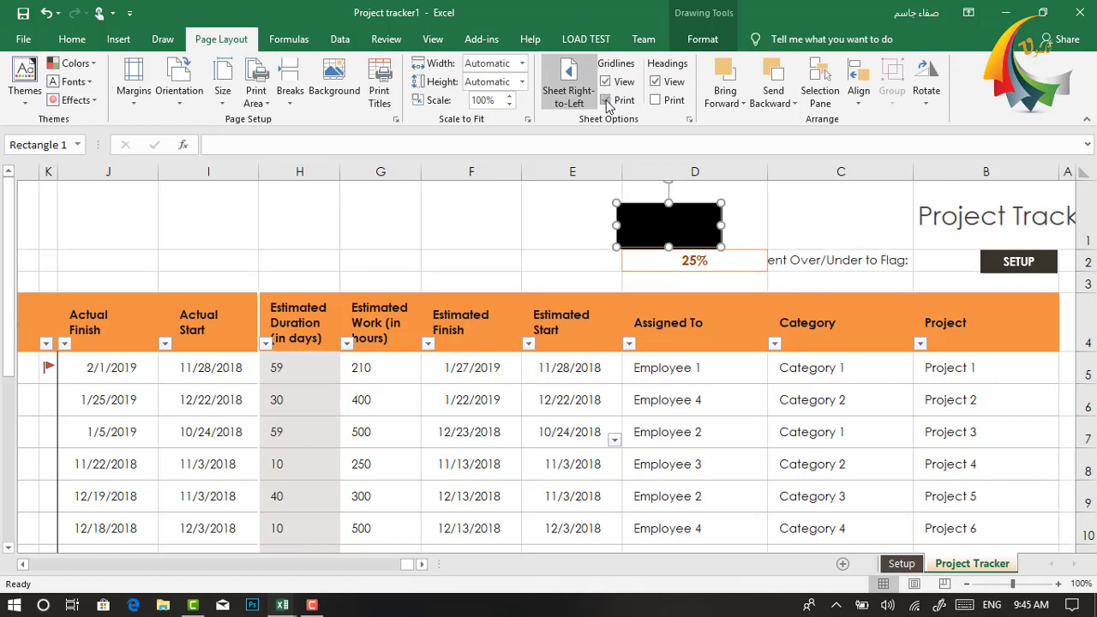
pyautogui.click(606, 100)
pyautogui.click(607, 100)
pyautogui.click(655, 84)
pyautogui.click(655, 82)
pyautogui.click(656, 100)
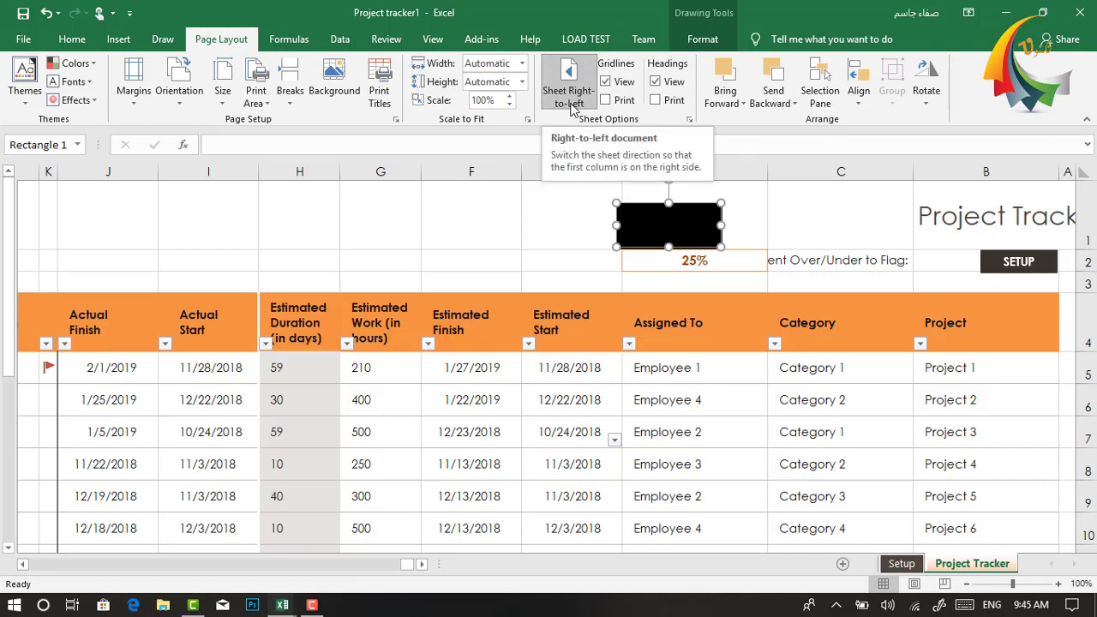
pyautogui.click(569, 104)
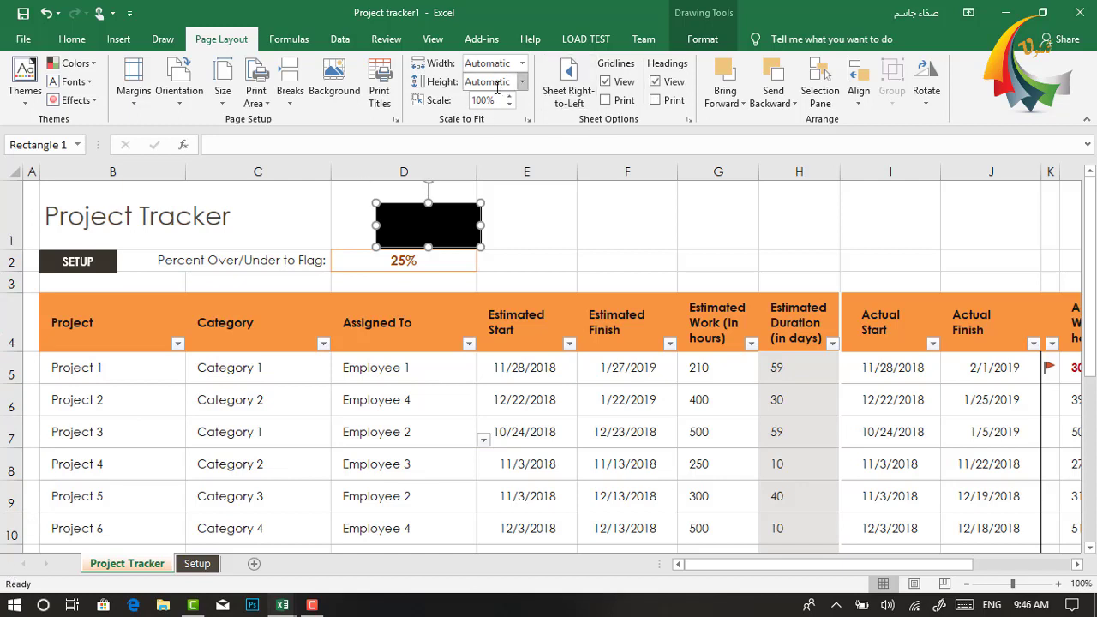
pyautogui.click(571, 97)
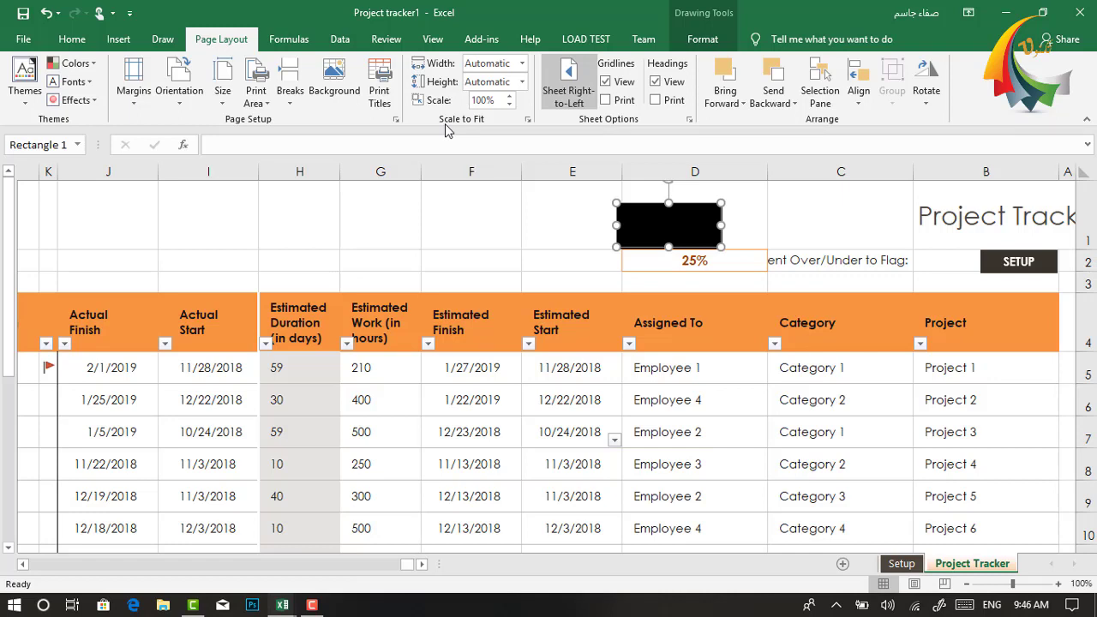
# Apply a theme giving red table headers and blue title, then browse its Colors and Fonts galleries.
pyautogui.click(26, 94)
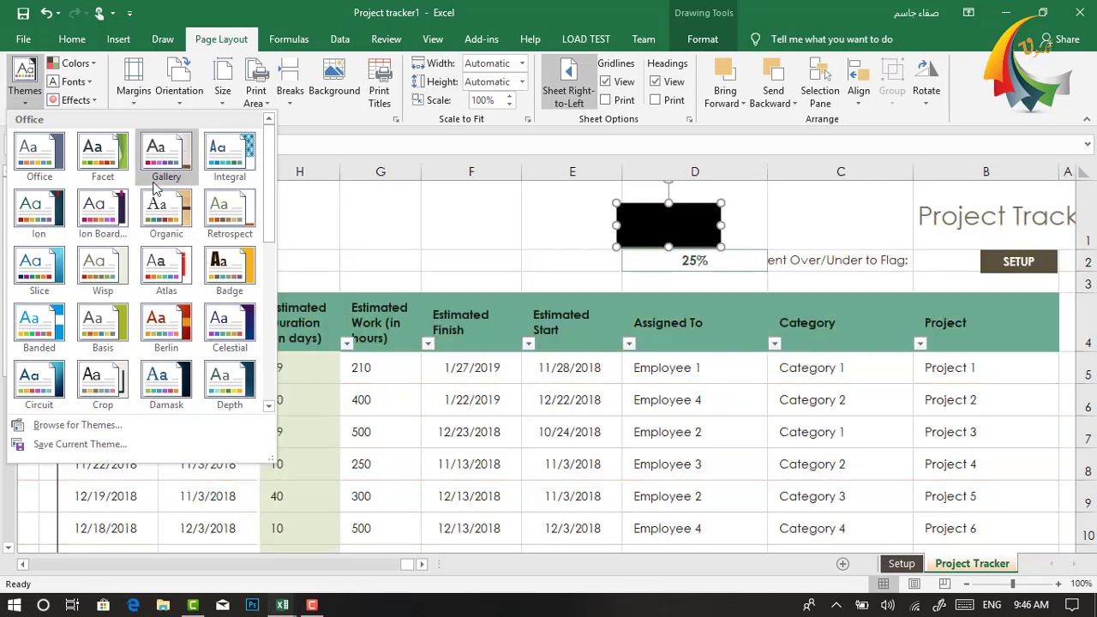
pyautogui.click(229, 324)
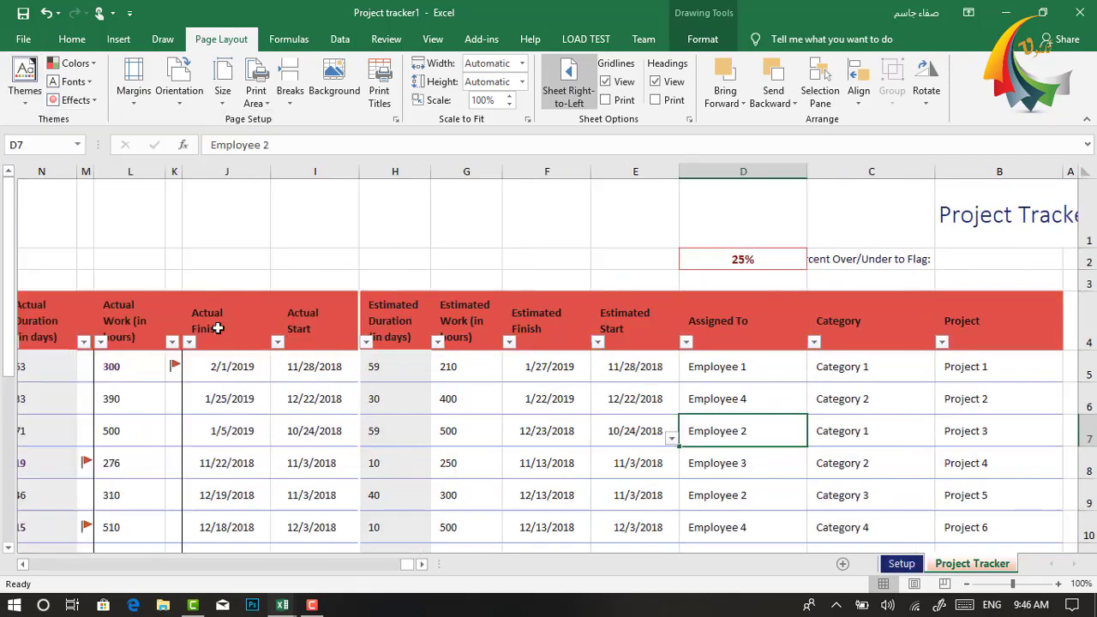
pyautogui.click(76, 62)
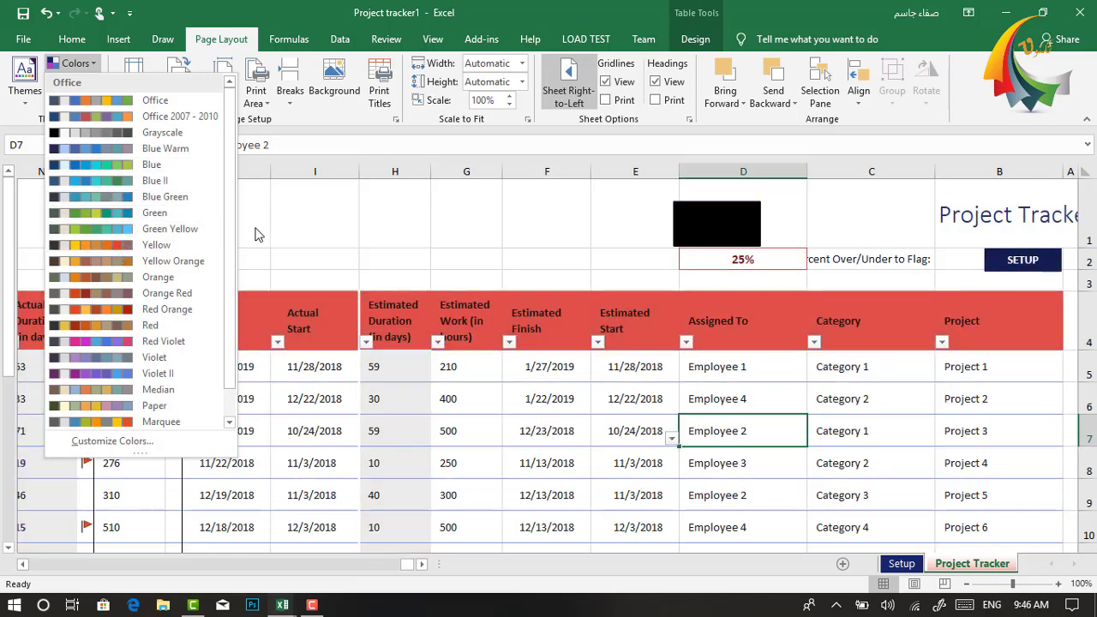
pyautogui.click(73, 81)
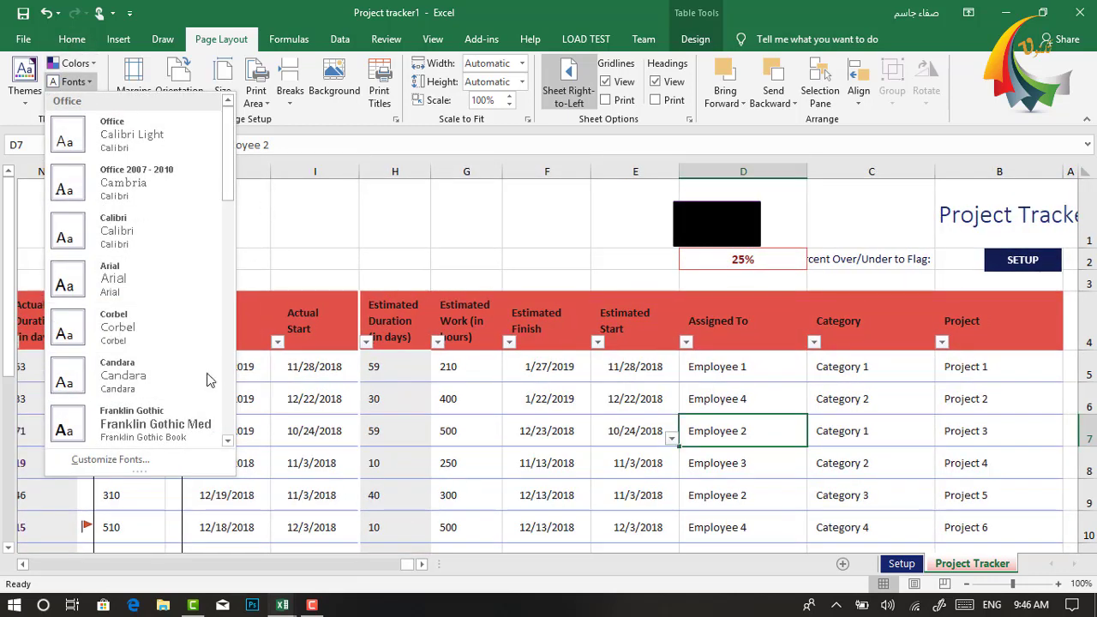
pyautogui.click(111, 463)
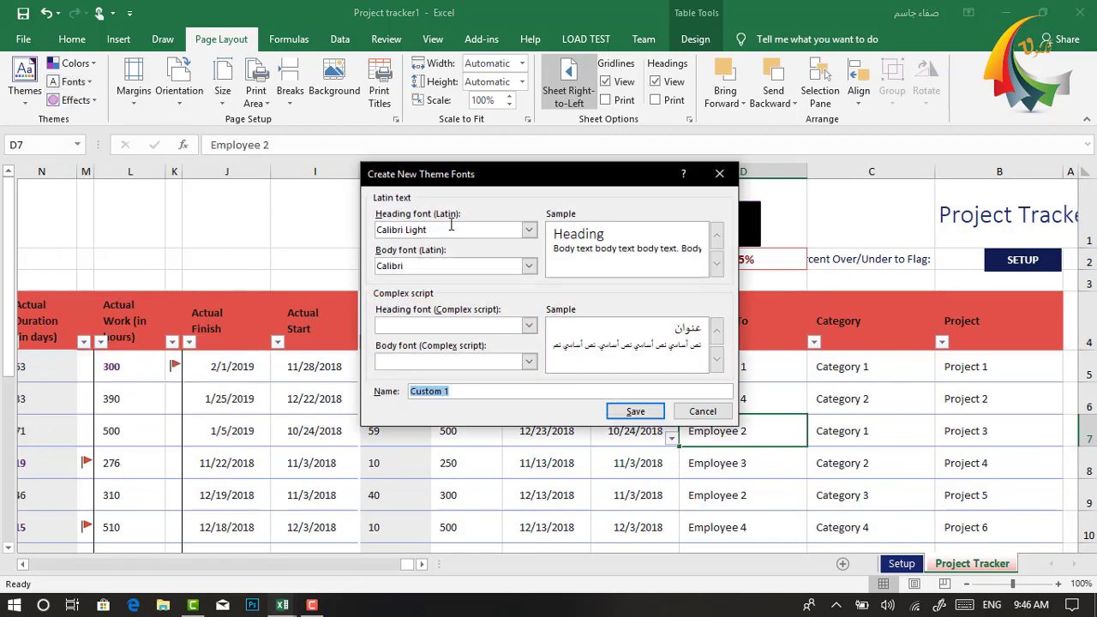
pyautogui.click(726, 179)
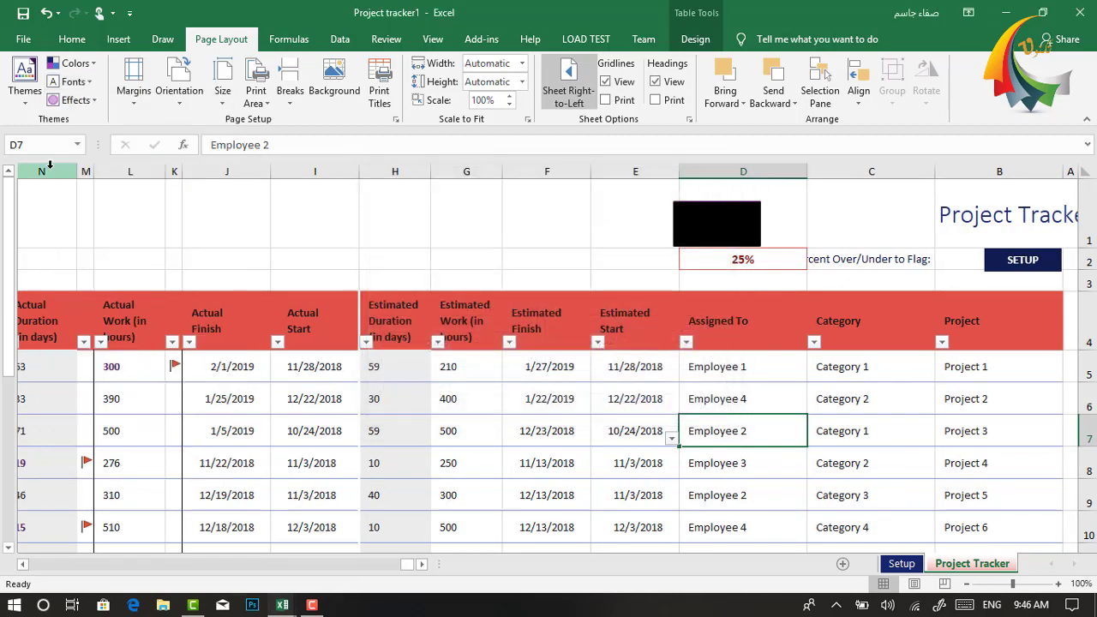
pyautogui.click(81, 100)
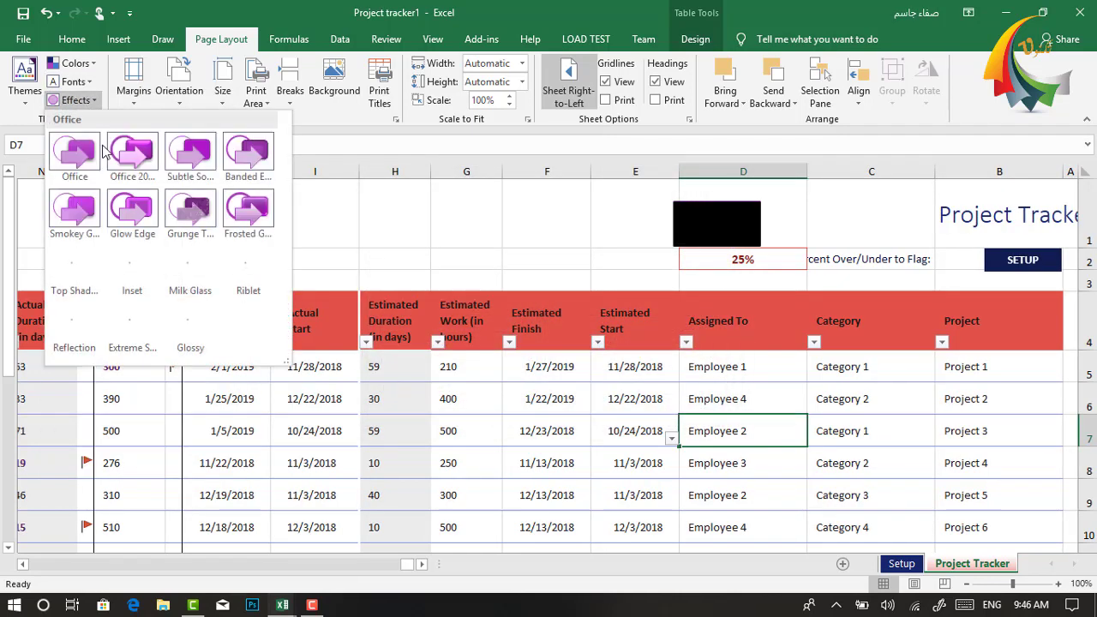
pyautogui.click(190, 266)
pyautogui.click(342, 172)
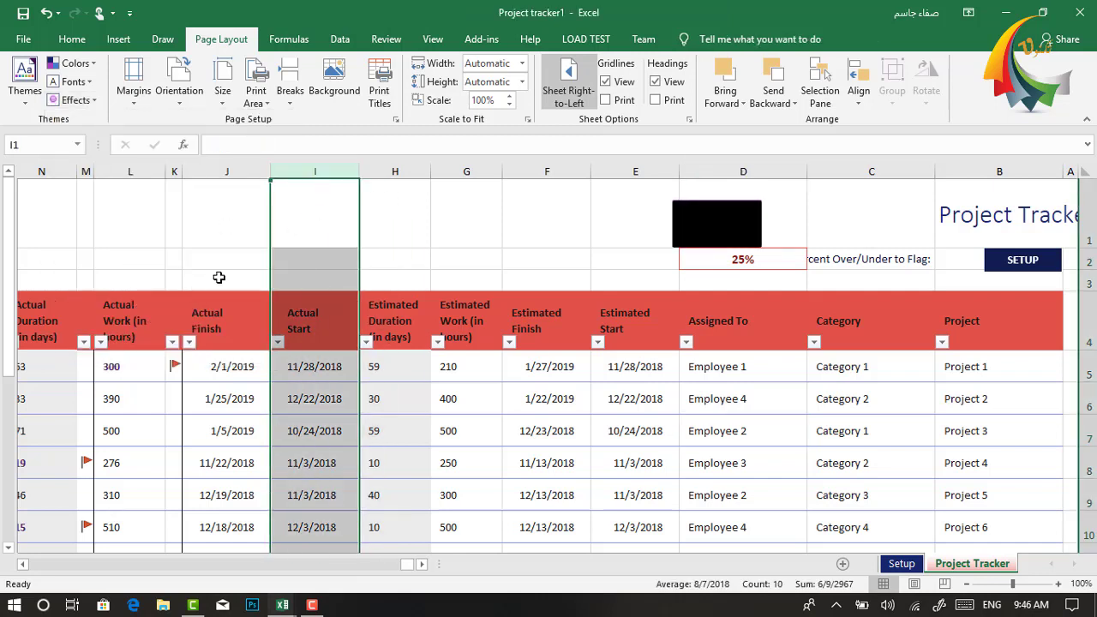